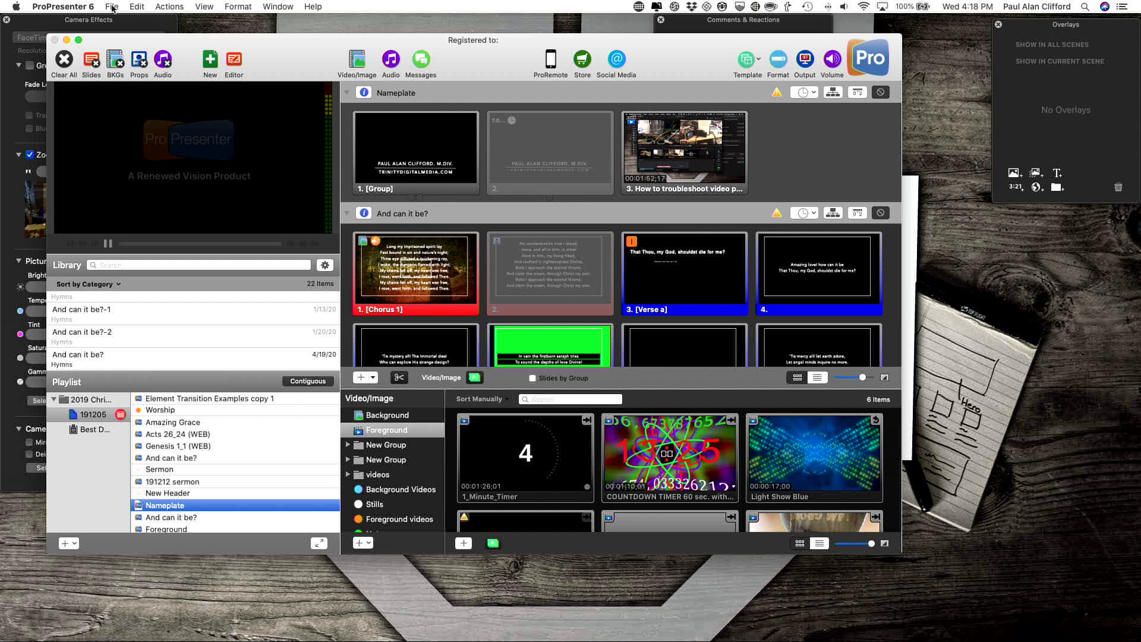
- Set the Display screen colour opacity to 0%, close Preferences, and select the Nameplate slide
{"action": "left_click", "coordinate": [112, 7]}
{"action": "mouse_move", "coordinate": [71, 6]}
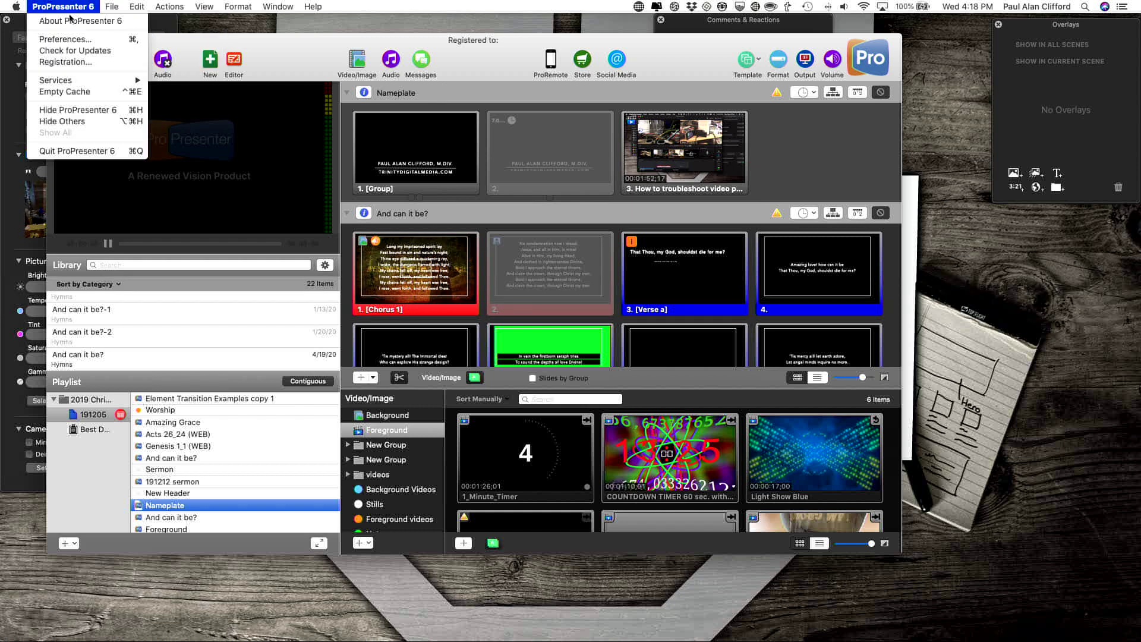
{"action": "left_click", "coordinate": [66, 40]}
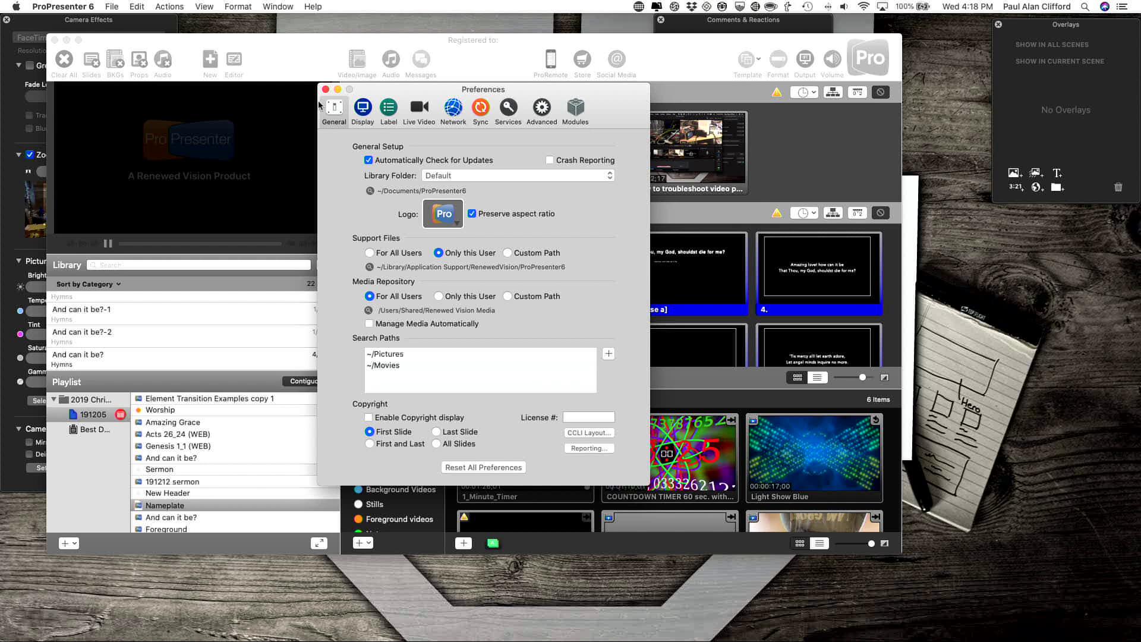
{"action": "left_click", "coordinate": [369, 110]}
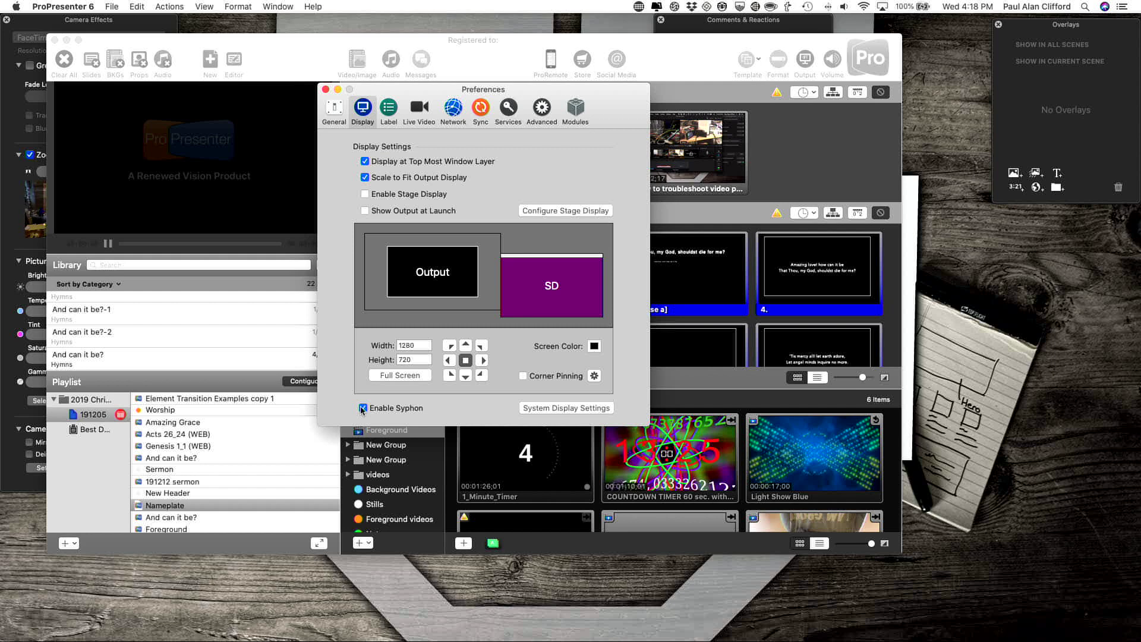
{"action": "left_click", "coordinate": [594, 346]}
{"action": "left_click_drag", "start_coordinate": [1113, 213], "coordinate": [781, 203]}
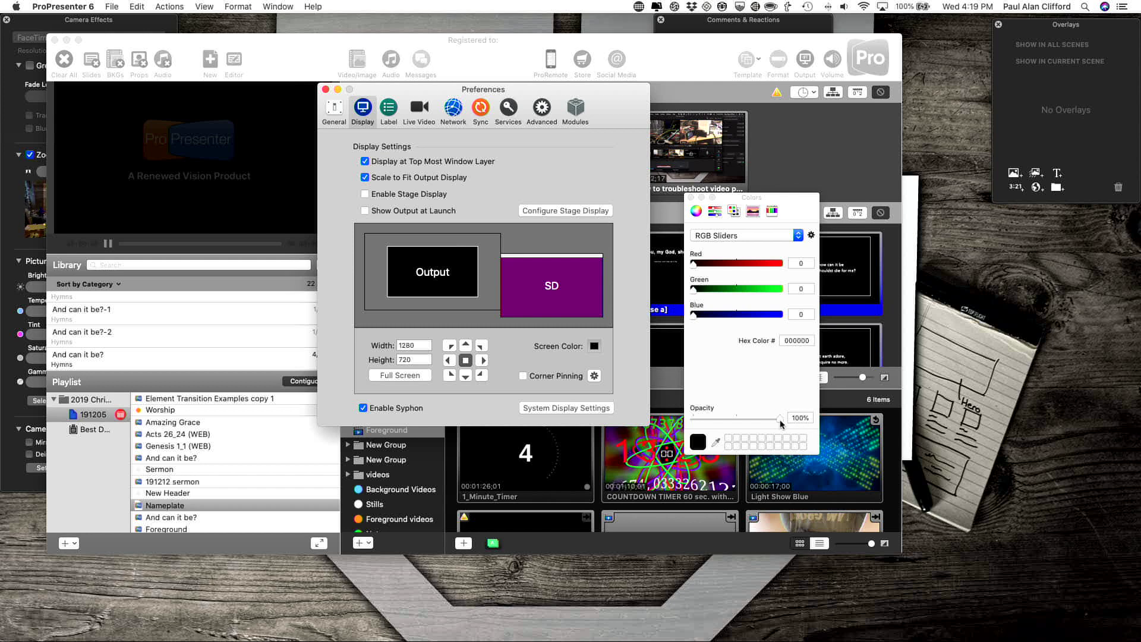
{"action": "left_click_drag", "start_coordinate": [779, 419], "coordinate": [692, 419]}
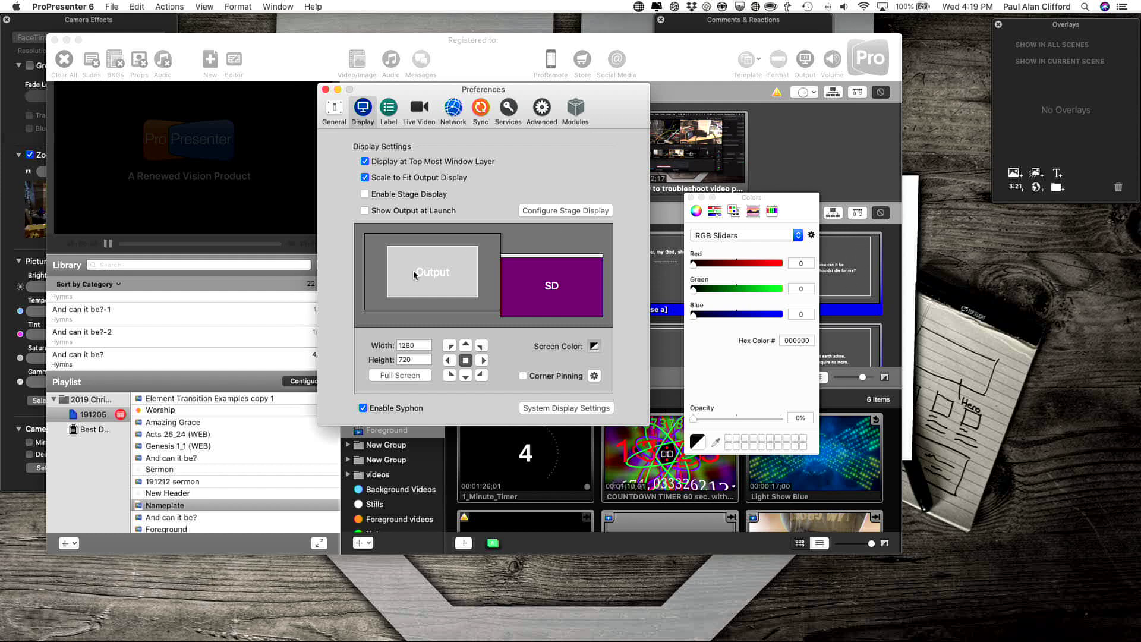
{"action": "left_click", "coordinate": [691, 197]}
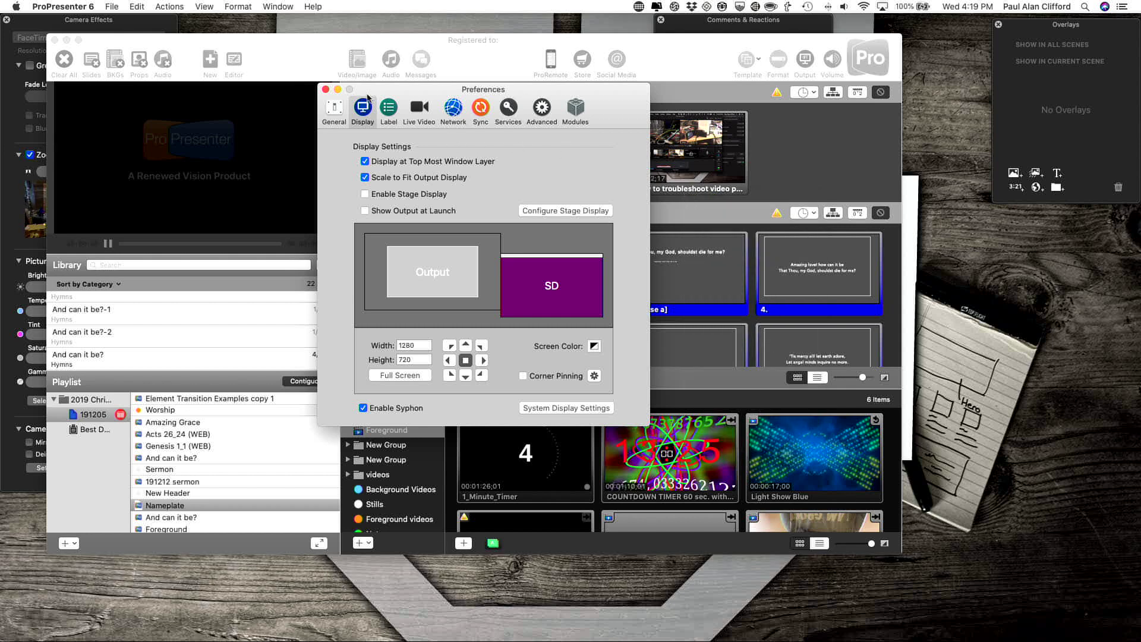
{"action": "left_click", "coordinate": [326, 89]}
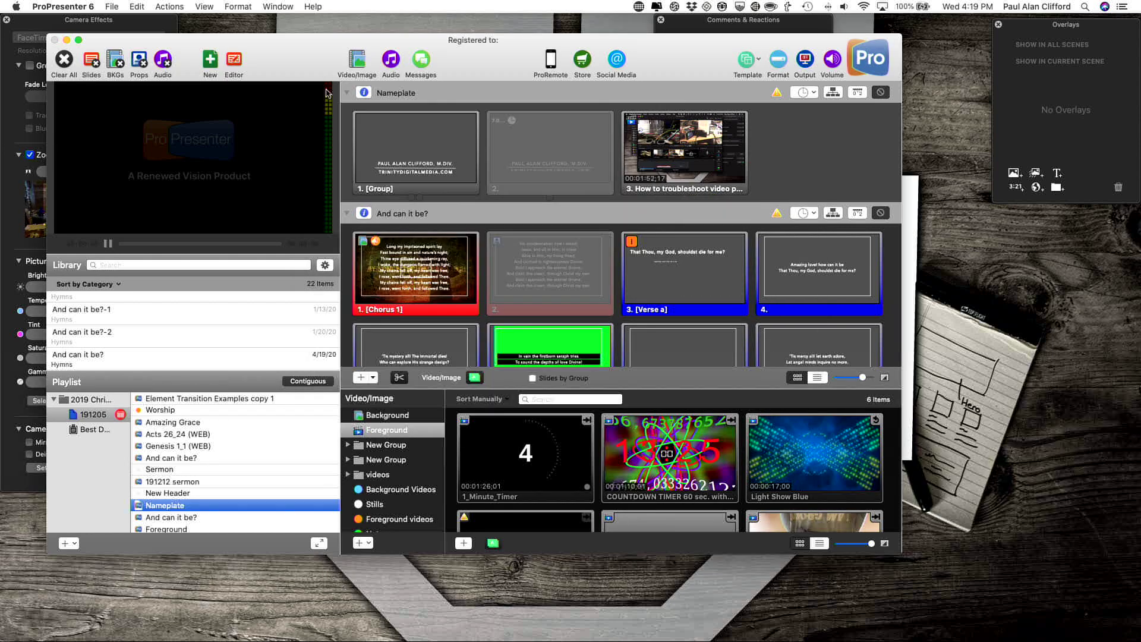
{"action": "left_click", "coordinate": [411, 146]}
- Take the '1. [Group]' Nameplate slide live and drag ProPresenter down-right to reveal the camera
{"action": "left_click", "coordinate": [411, 146]}
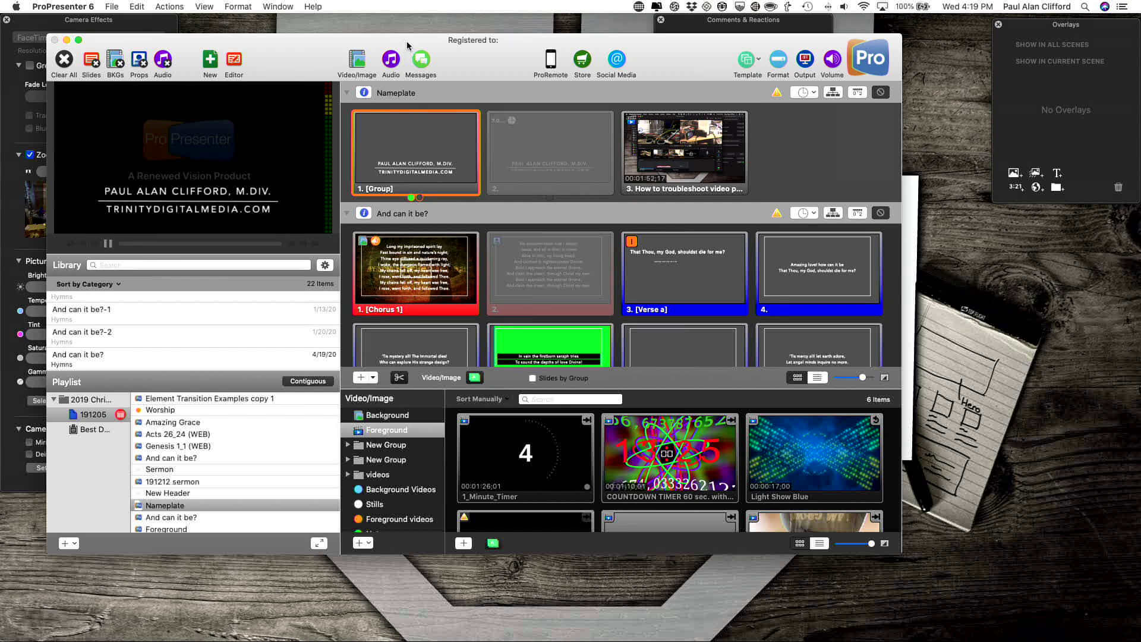
{"action": "left_click_drag", "start_coordinate": [407, 46], "coordinate": [500, 67]}
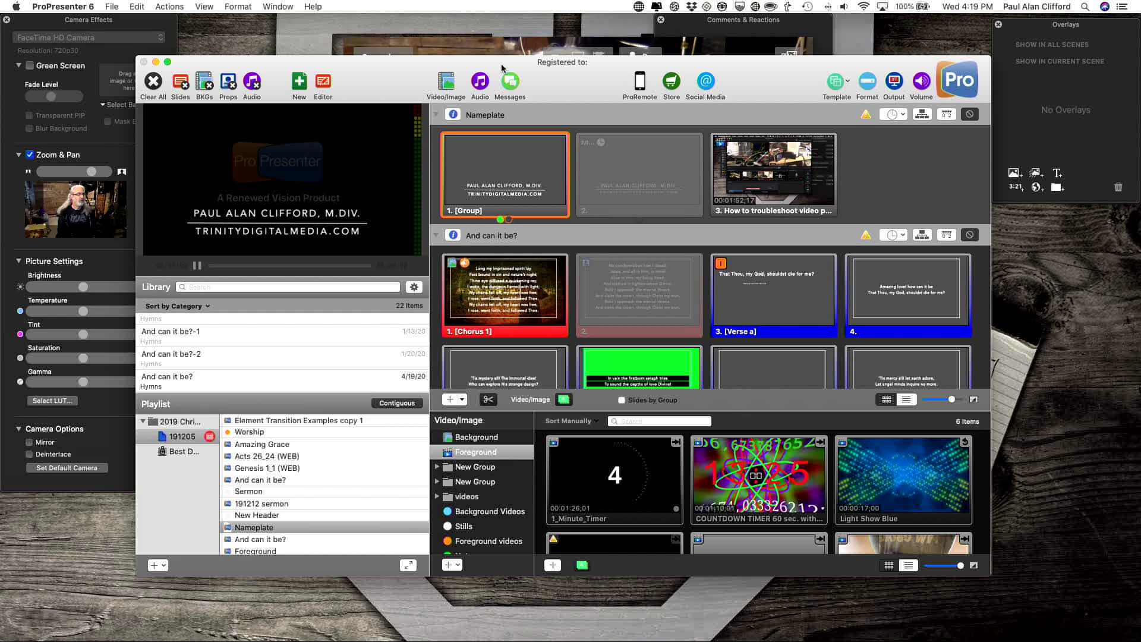
{"action": "left_click_drag", "start_coordinate": [246, 66], "coordinate": [351, 331]}
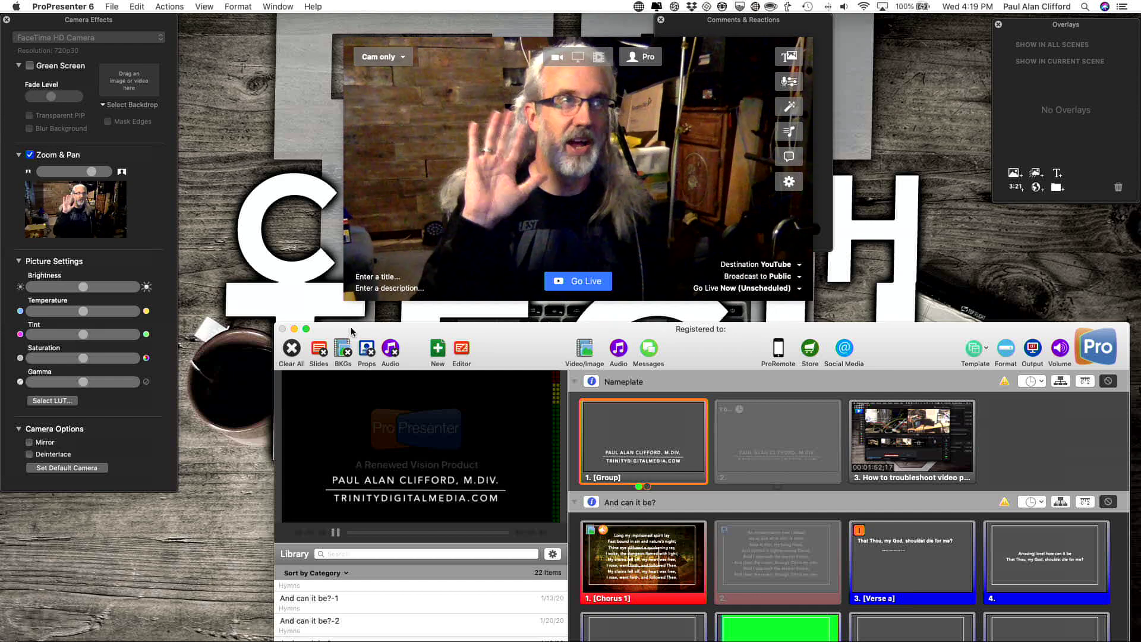
{"action": "mouse_move", "coordinate": [618, 231]}
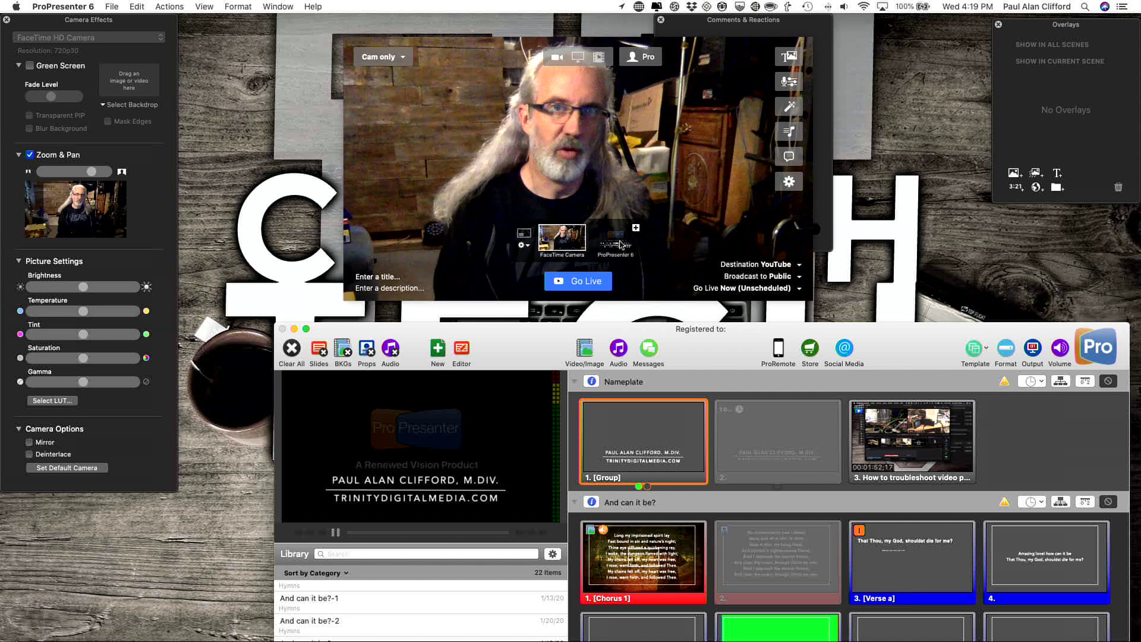
- Layer the ProPresenter 6 source over Ecamm Live's camera, then toggle the Nameplate slide off
{"action": "left_click", "coordinate": [617, 244]}
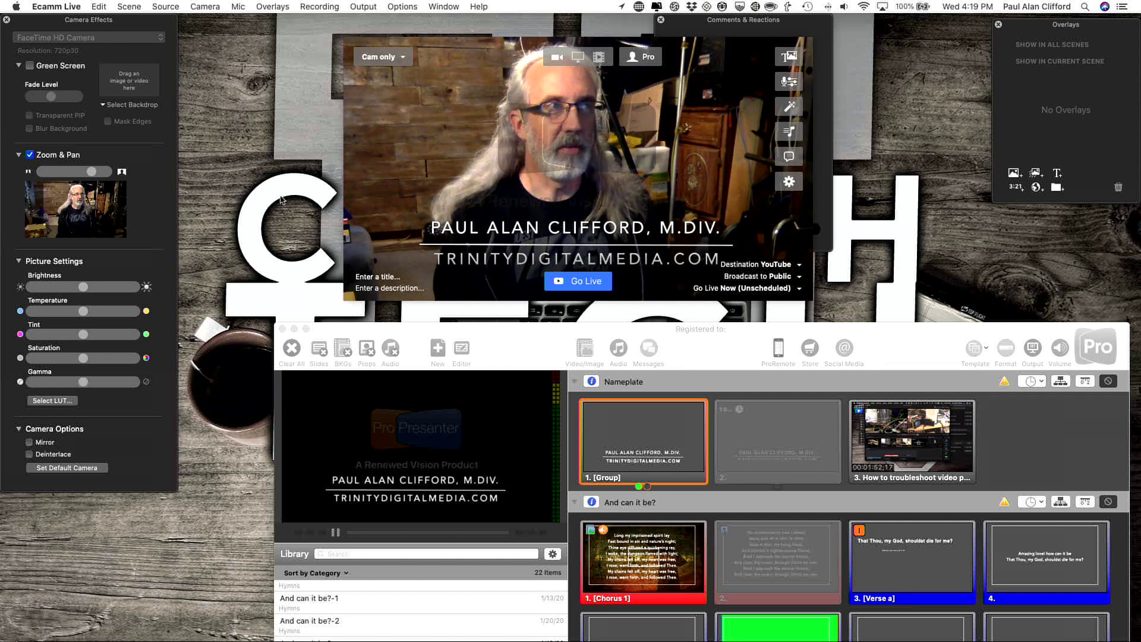
{"action": "mouse_move", "coordinate": [433, 241]}
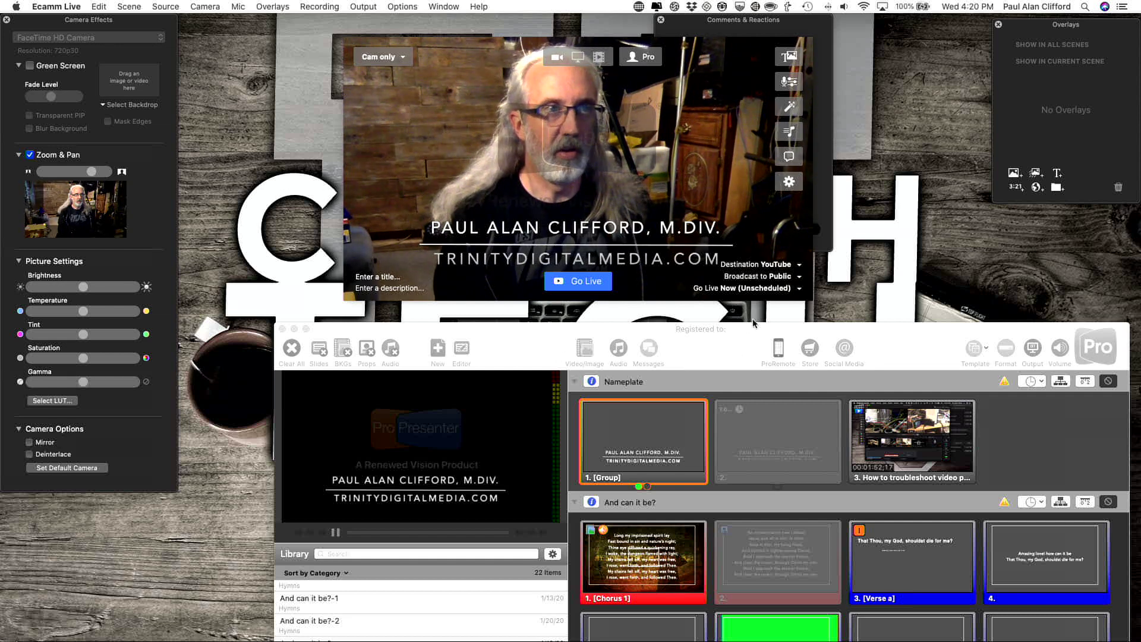
{"action": "left_click", "coordinate": [743, 337]}
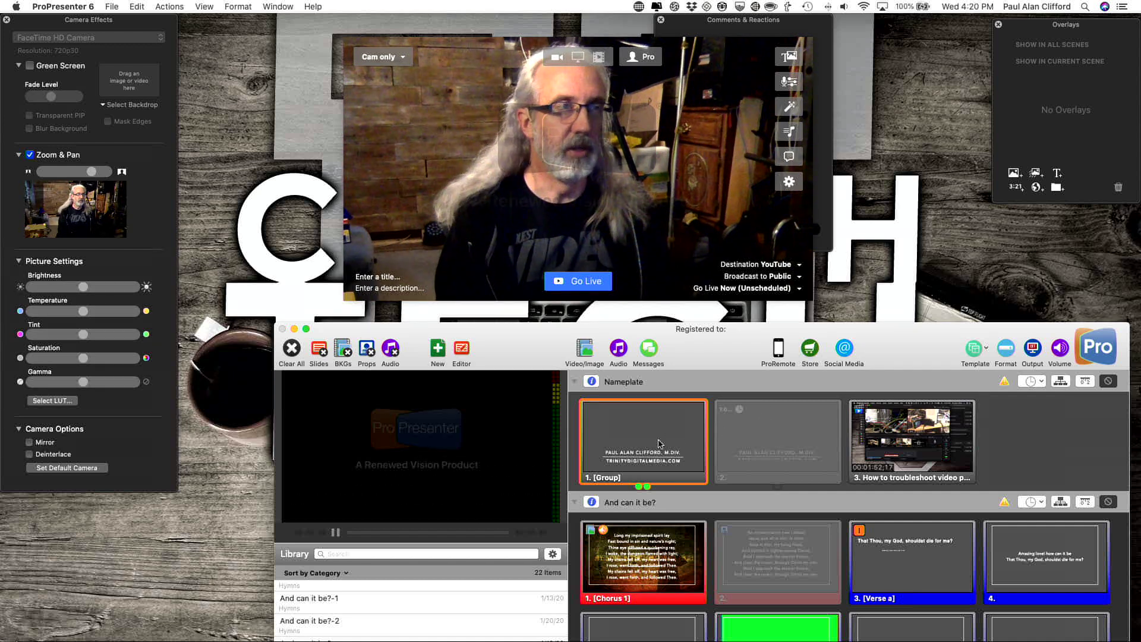
{"action": "left_click", "coordinate": [658, 443]}
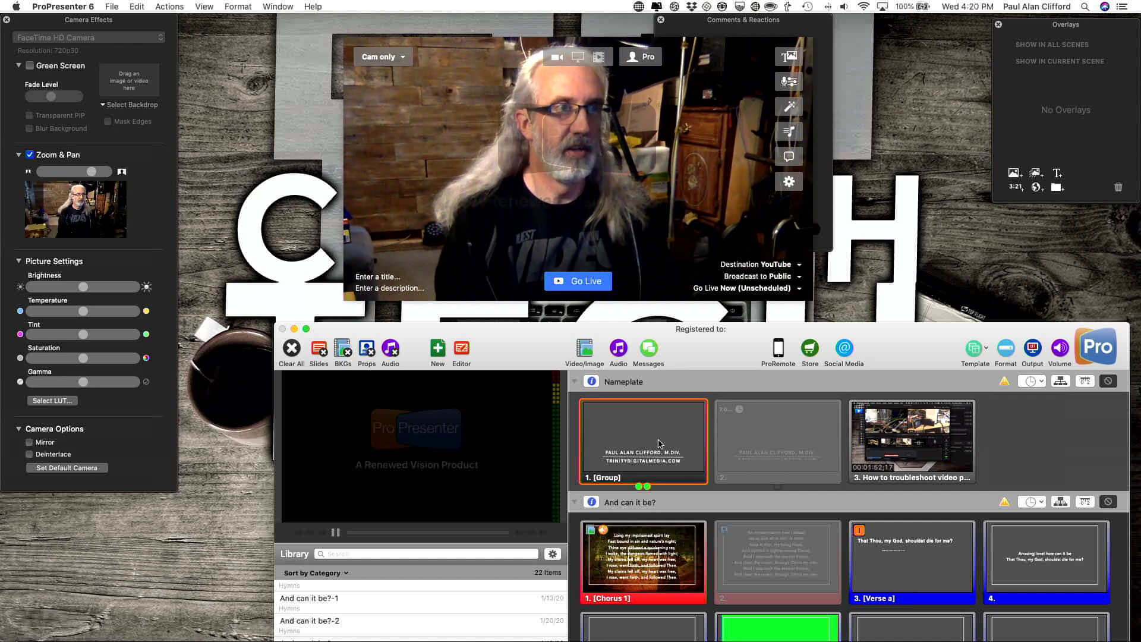
{"action": "left_click", "coordinate": [658, 443]}
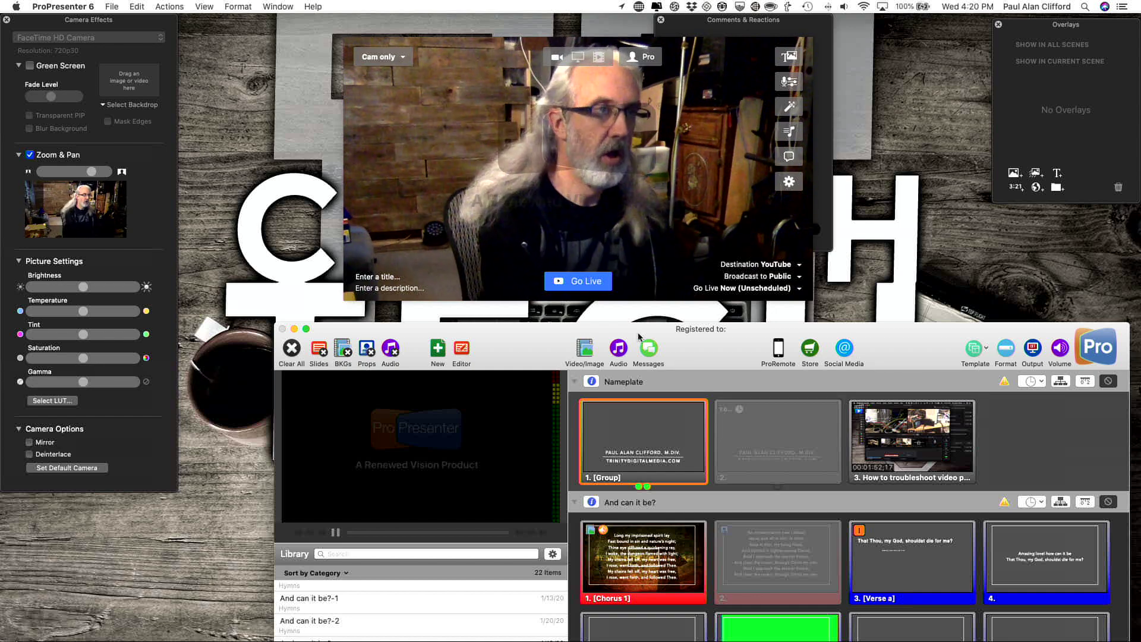
{"action": "key", "text": "super+space"}
- Launch NDISyphon from Spotlight with 'nd' and move the ProPresenter window to the top
{"action": "type", "text": "nd"}
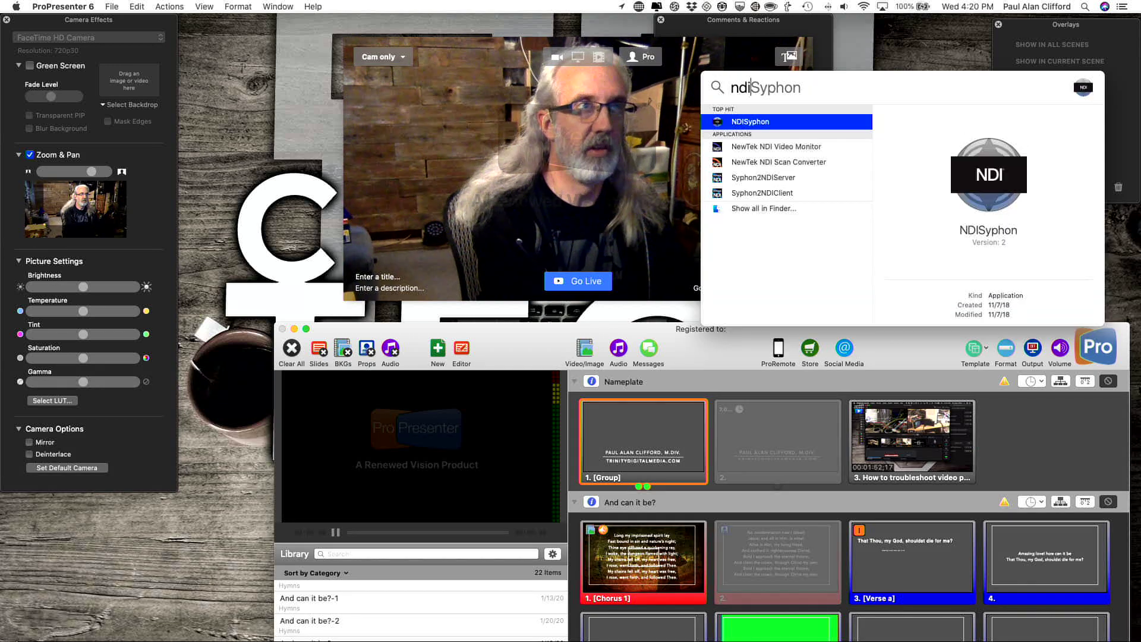
{"action": "key", "text": "Return"}
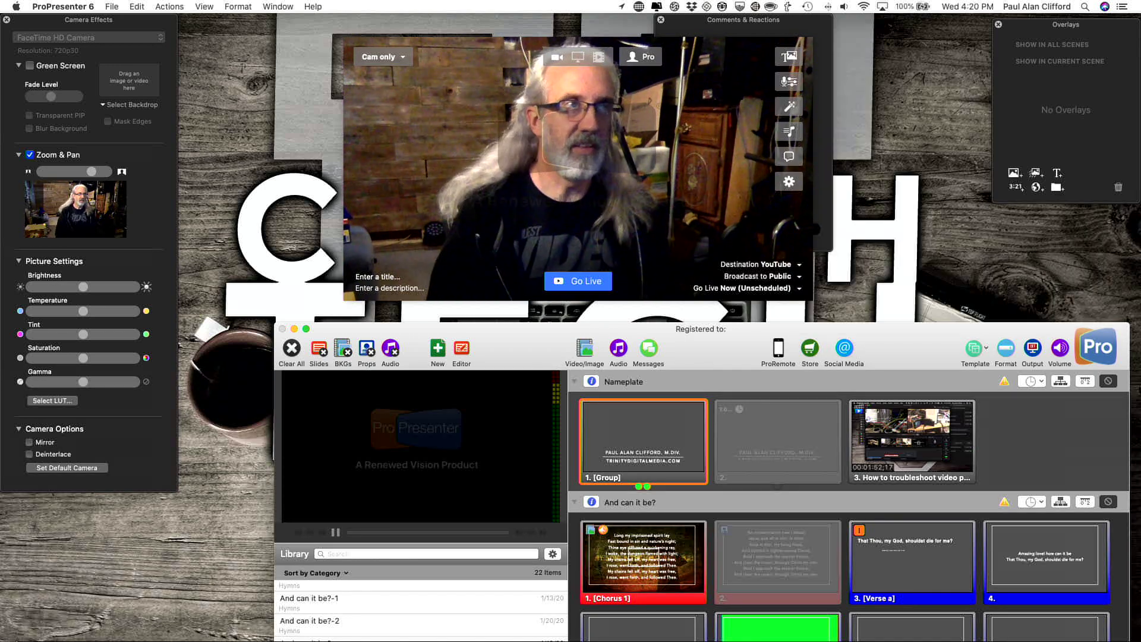
{"action": "left_click_drag", "start_coordinate": [747, 354], "coordinate": [521, 80]}
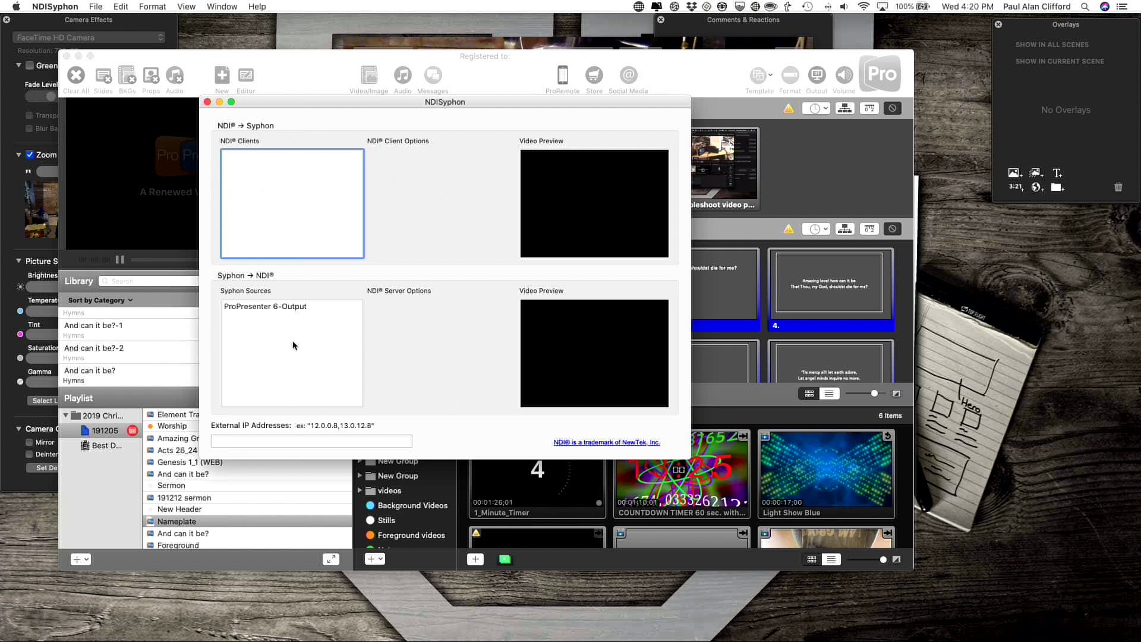
- Share ProPresenter 6-Output over NDI with Enabled and Alpha Channel ticked, then return to Ecamm Live
{"action": "left_click", "coordinate": [258, 306]}
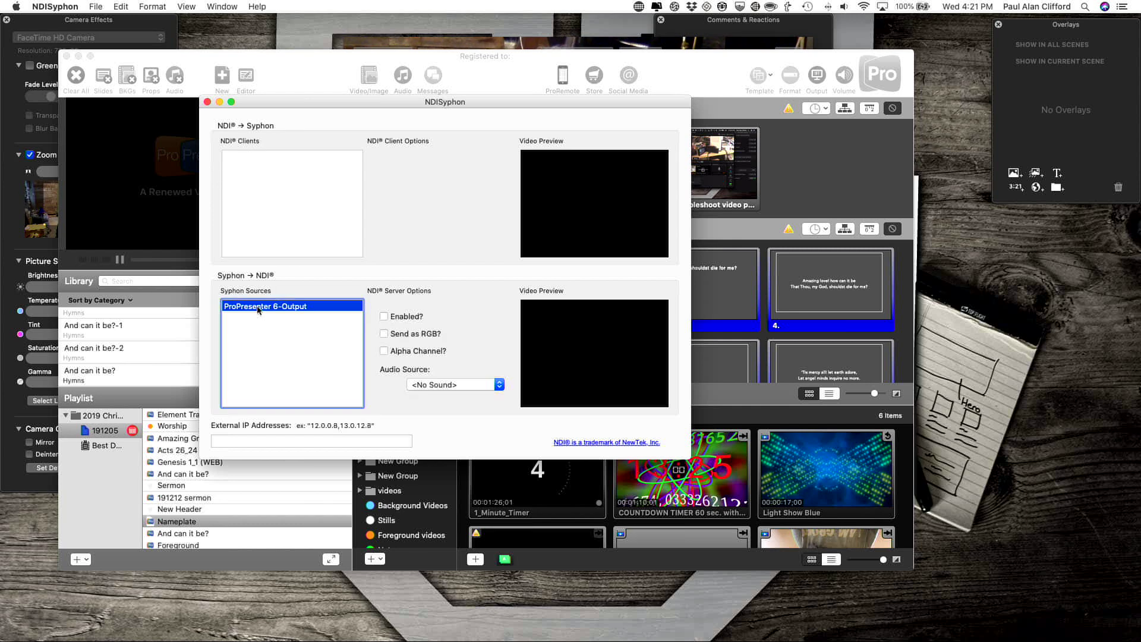
{"action": "left_click", "coordinate": [384, 317]}
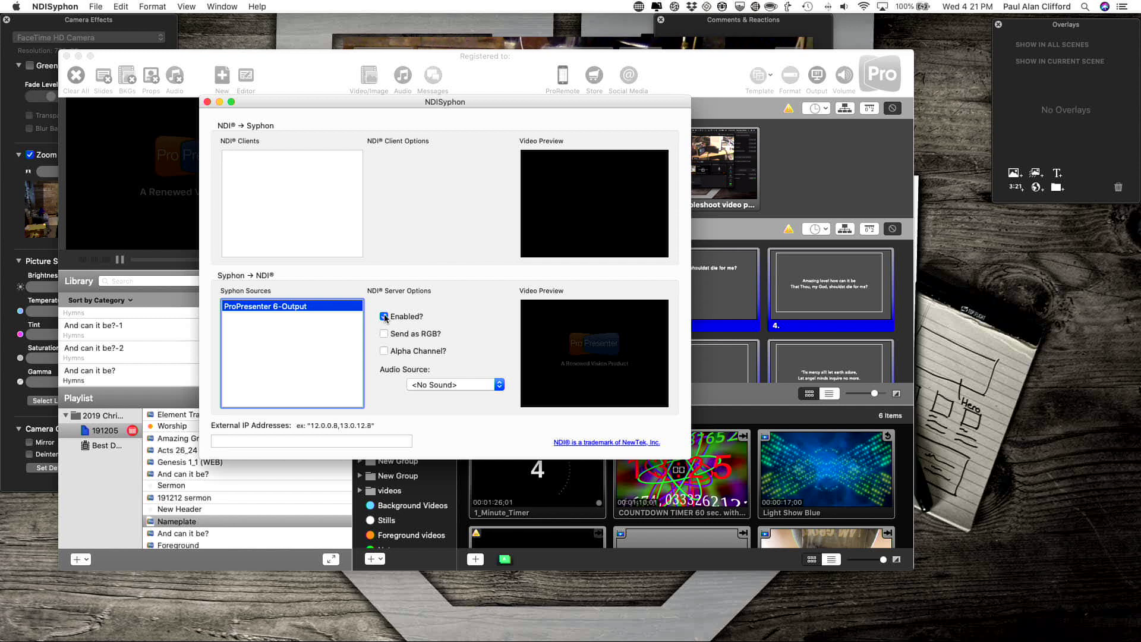
{"action": "left_click", "coordinate": [383, 352]}
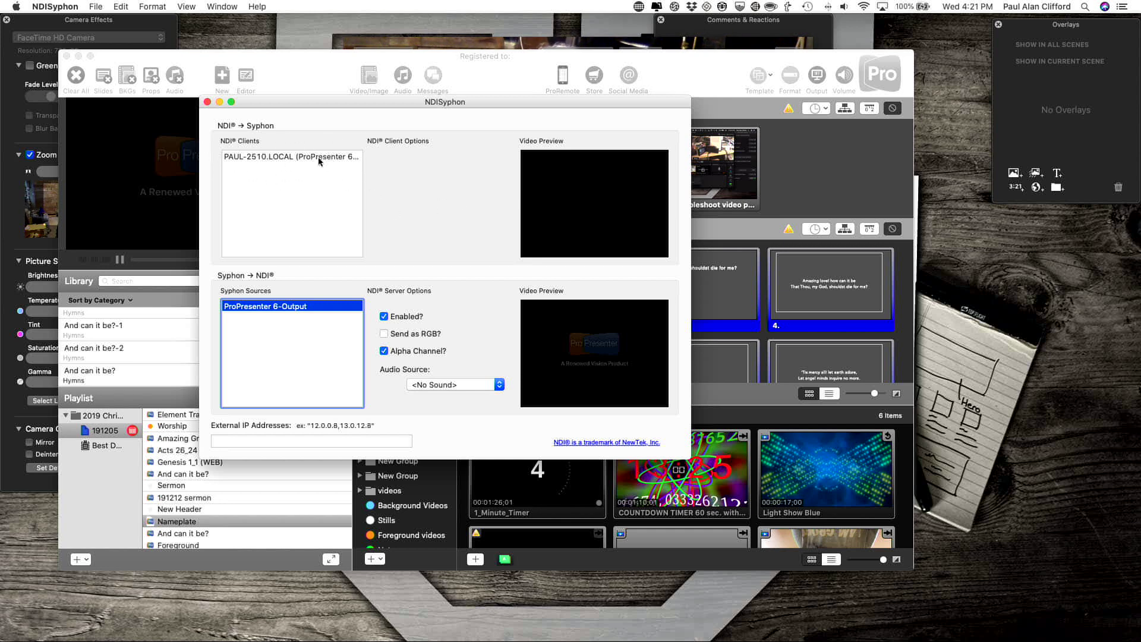
{"action": "left_click", "coordinate": [410, 44]}
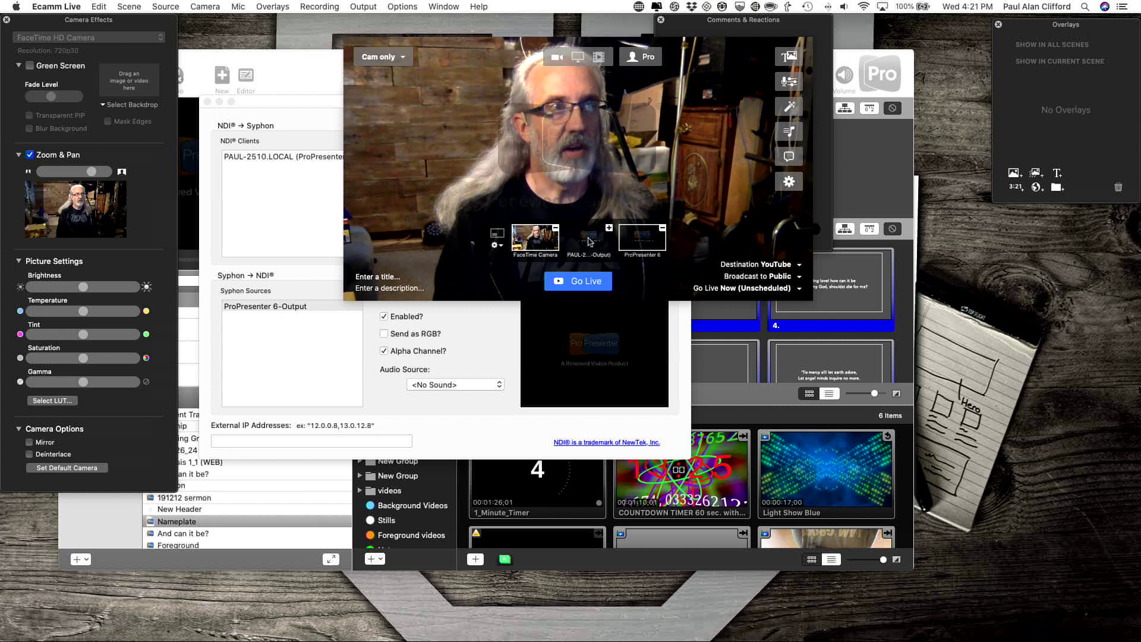
- Replace the ProPresenter 6 Syphon source with the NDI Output source after re-firing the Nameplate slide
{"action": "left_click", "coordinate": [661, 229]}
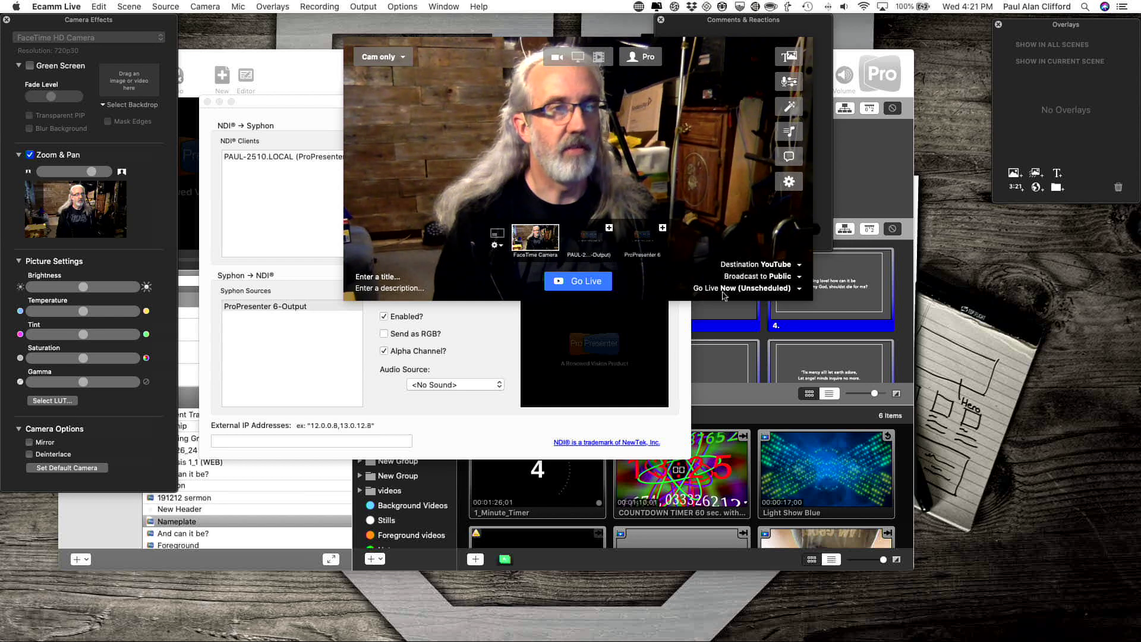
{"action": "left_click", "coordinate": [881, 205]}
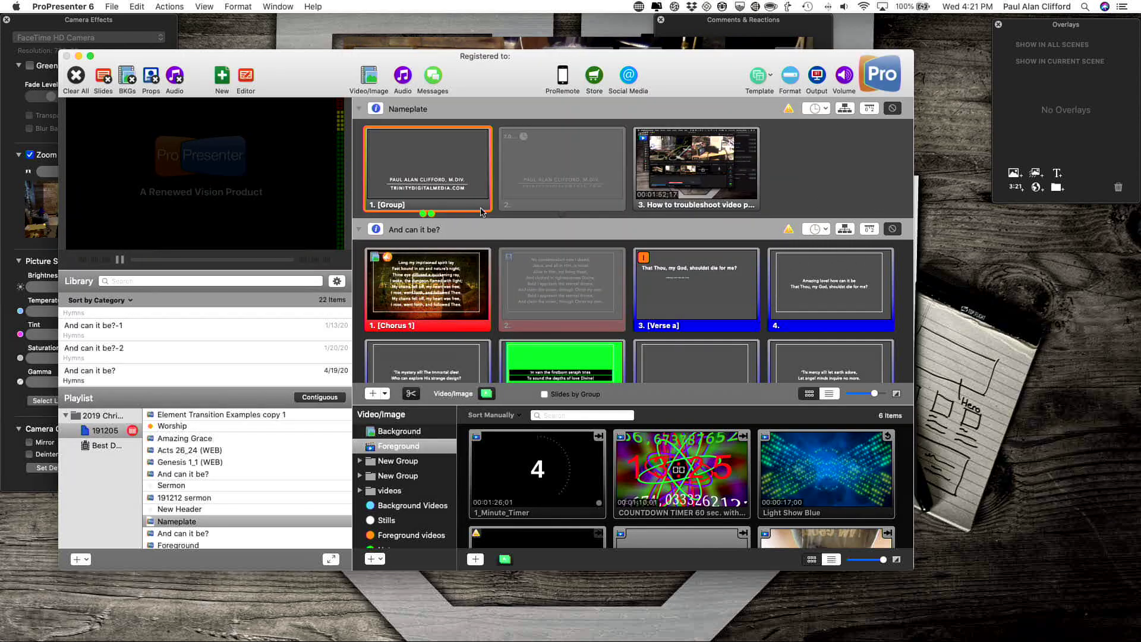
{"action": "left_click", "coordinate": [438, 180]}
{"action": "left_click", "coordinate": [438, 180]}
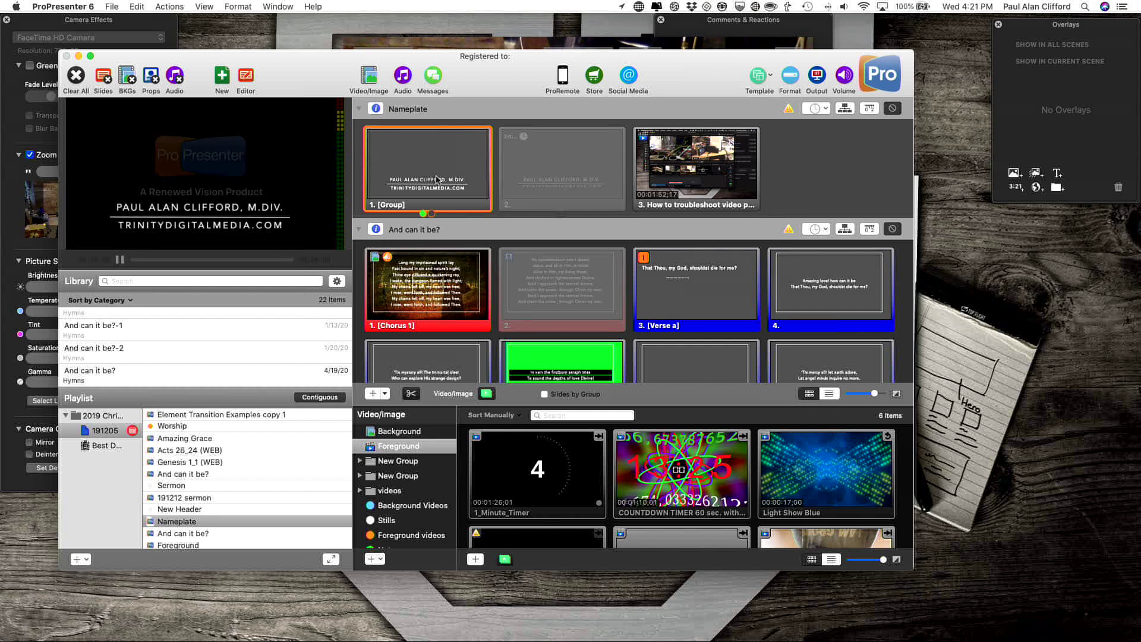
{"action": "key", "text": "super+Tab"}
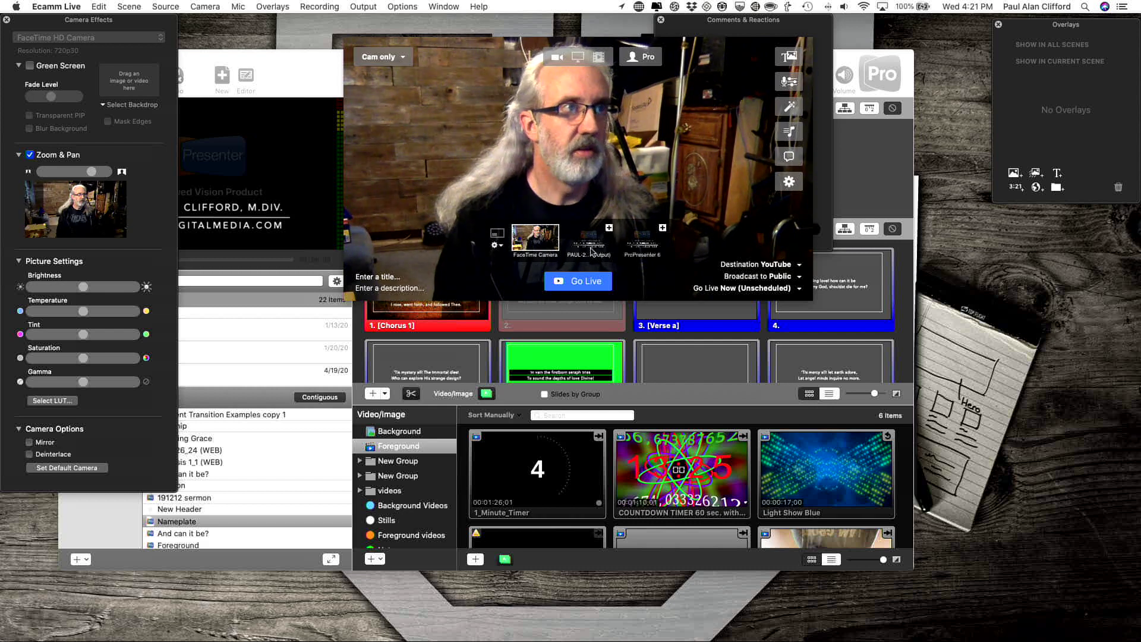
{"action": "left_click", "coordinate": [597, 246]}
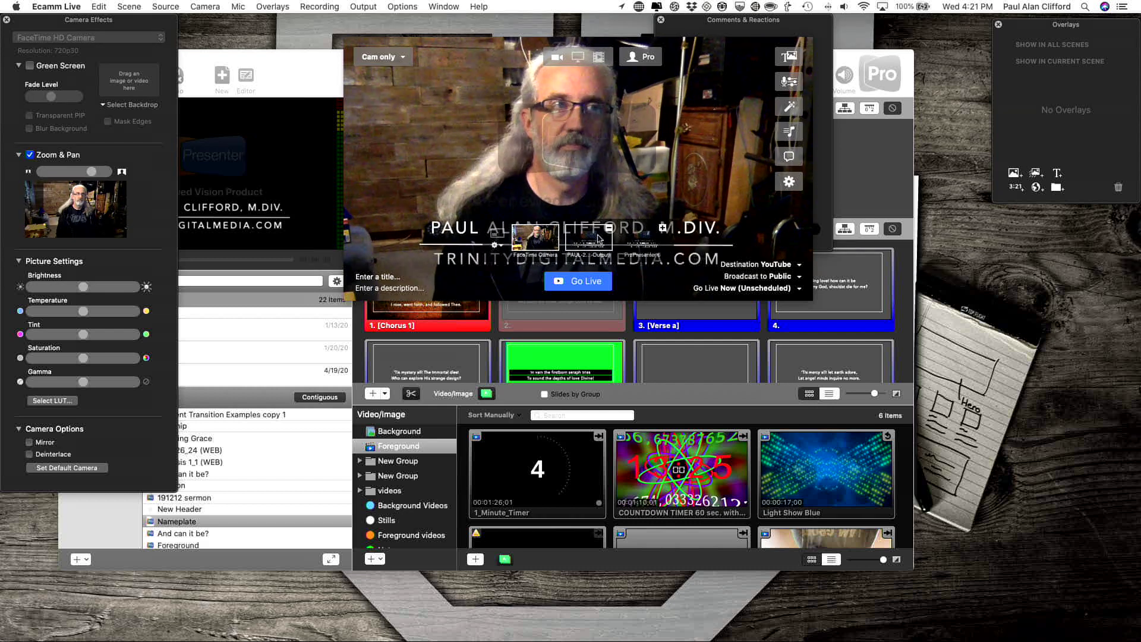